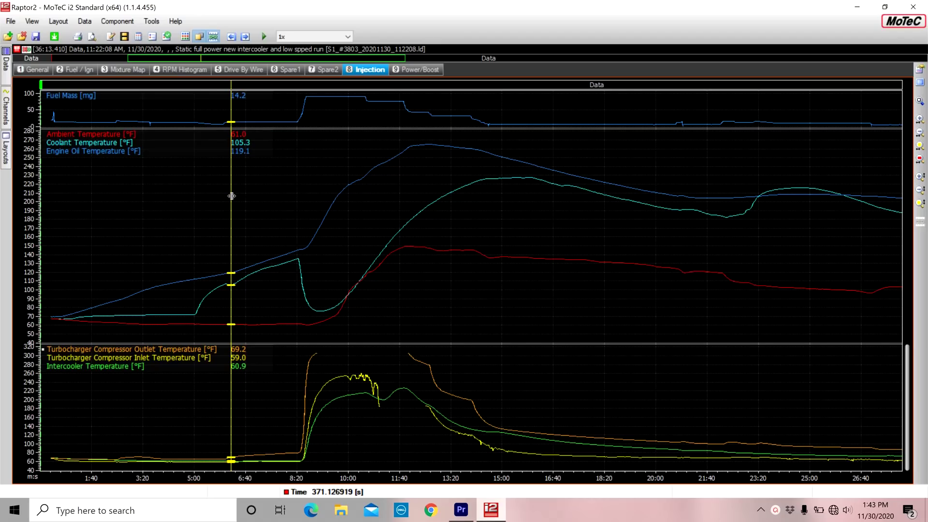
# Move the time marker into the full-power plateau at 630.3 s, where fuel mass reads 90.0 mg
pyautogui.moveTo(232, 196); pyautogui.dragTo(298, 185)
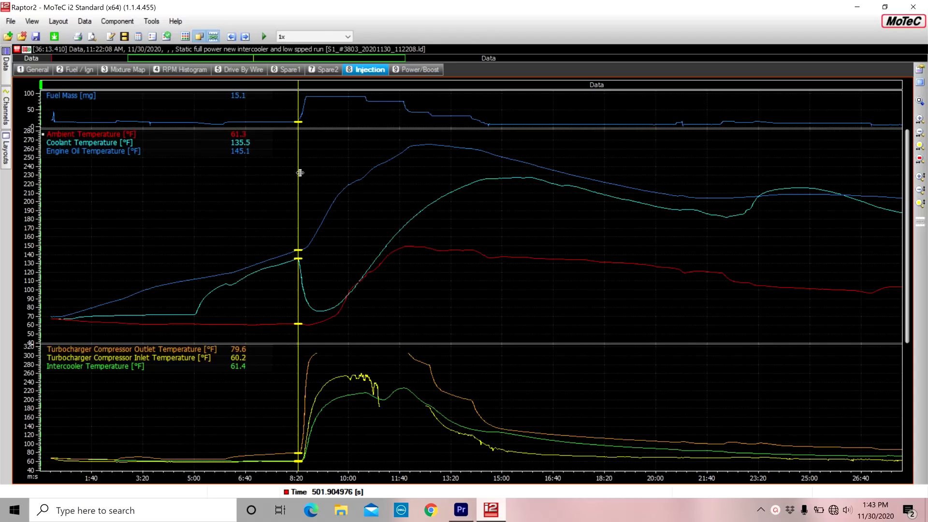
pyautogui.moveTo(297, 180); pyautogui.dragTo(299, 180)
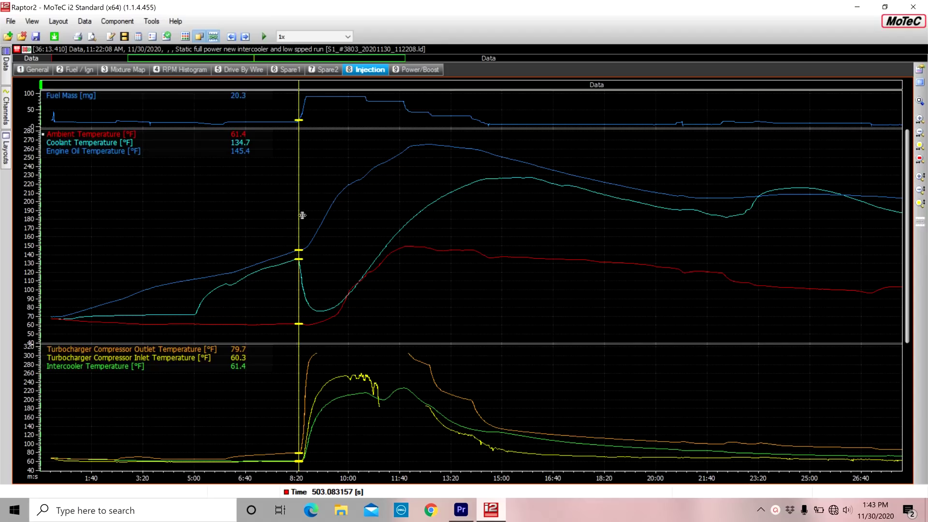
pyautogui.moveTo(301, 220); pyautogui.dragTo(181, 268)
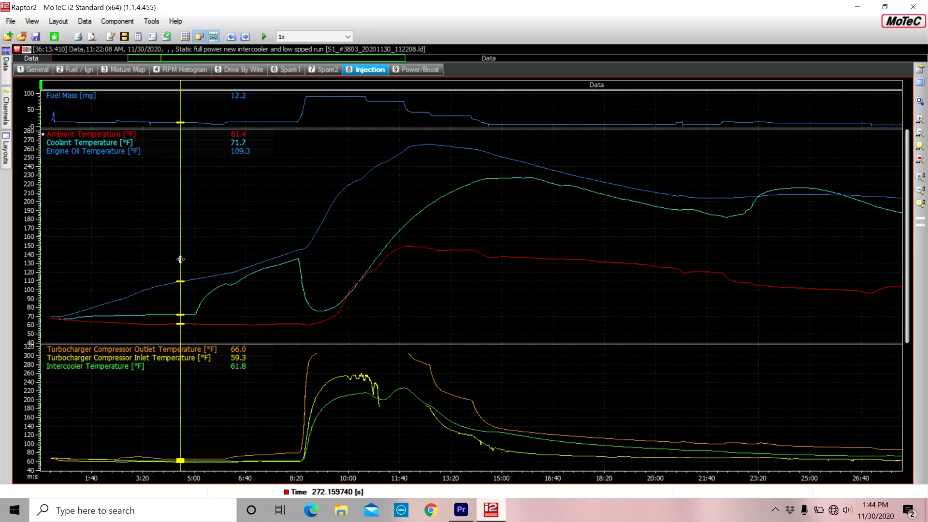
pyautogui.moveTo(180, 259); pyautogui.dragTo(299, 262)
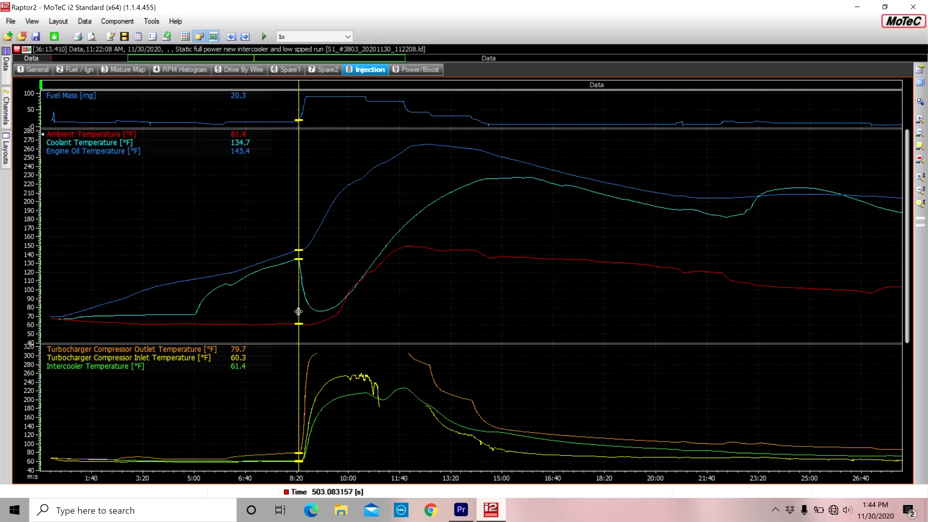
pyautogui.moveTo(298, 311); pyautogui.dragTo(322, 316)
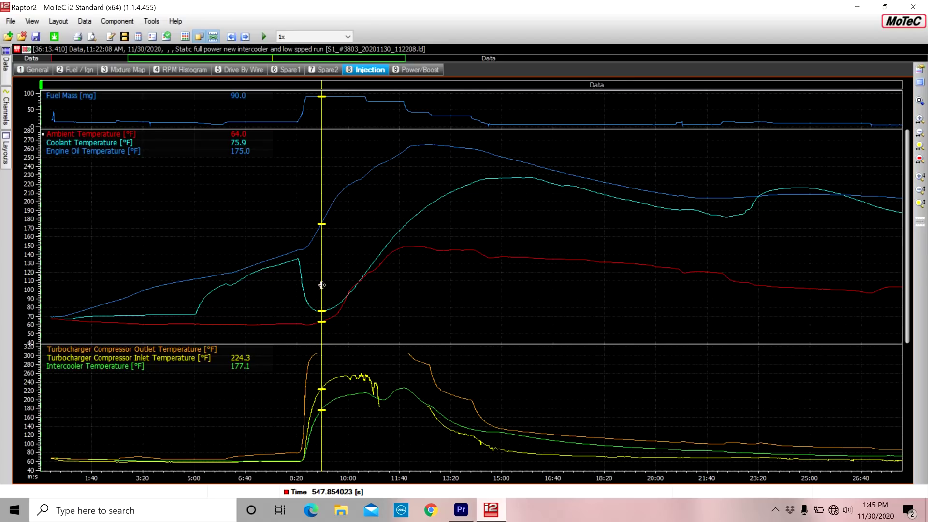
pyautogui.moveTo(321, 302); pyautogui.dragTo(365, 211)
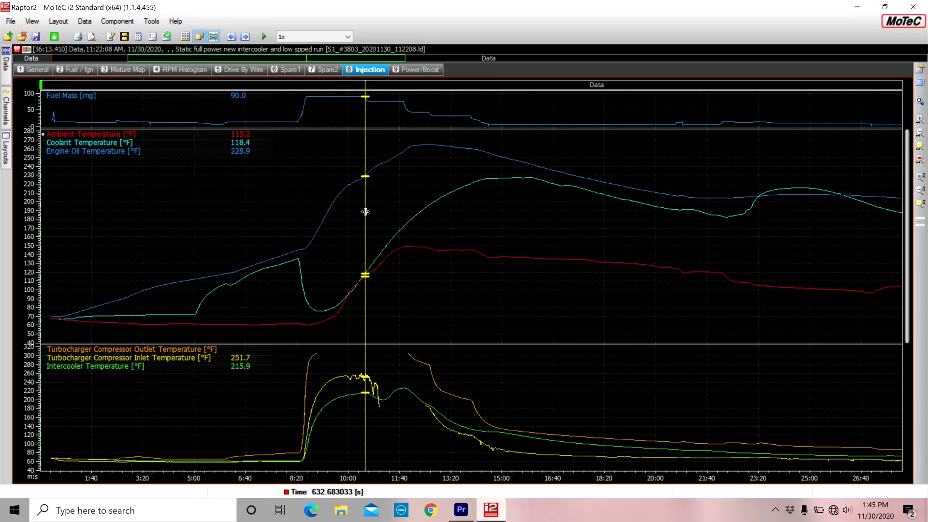
pyautogui.moveTo(365, 211); pyautogui.dragTo(366, 212)
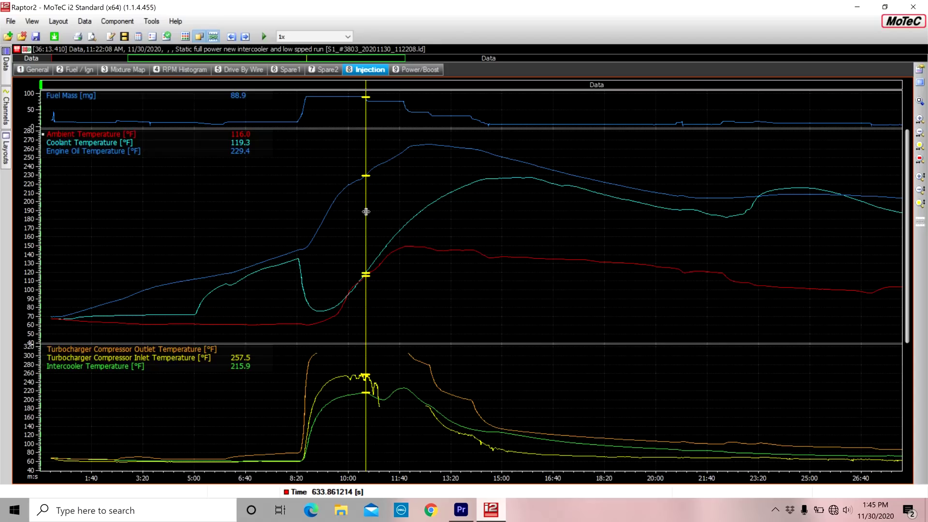
pyautogui.moveTo(366, 211); pyautogui.dragTo(365, 211)
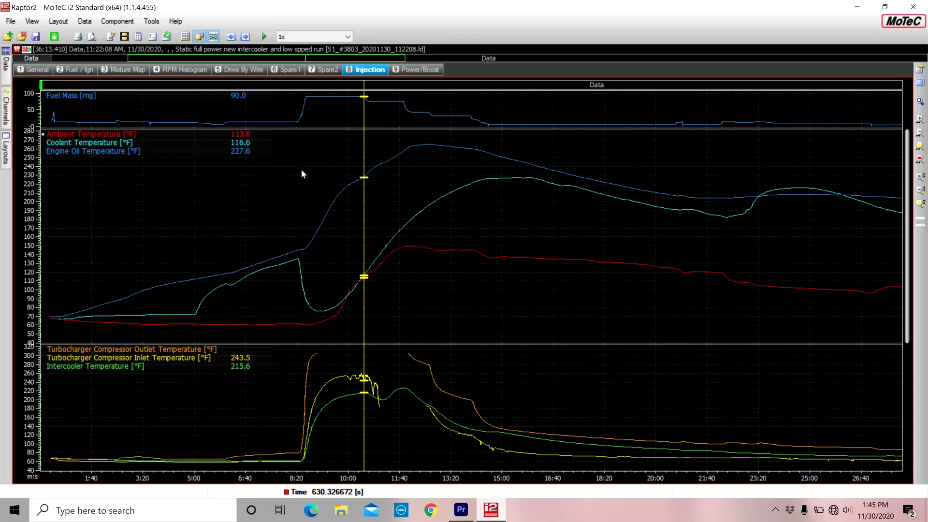
# Compare the Spare2, Spare1 and Injection worksheets, moving the marker past the power reduction to 704.3 s
pyautogui.click(328, 71)
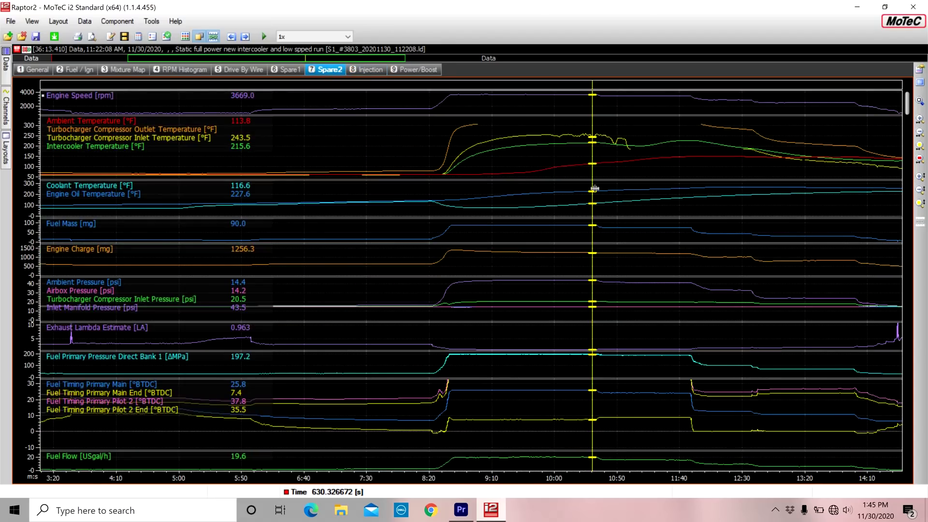
pyautogui.click(289, 71)
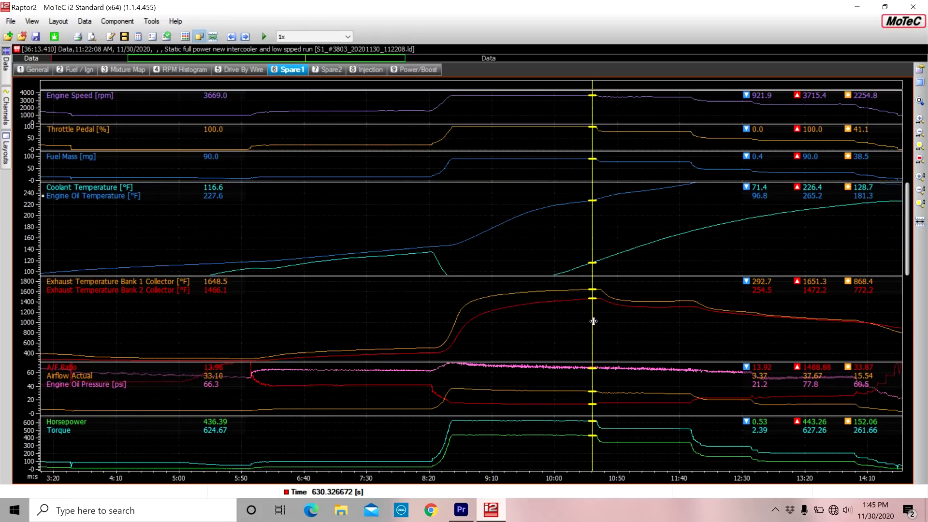
pyautogui.moveTo(592, 321); pyautogui.dragTo(595, 319)
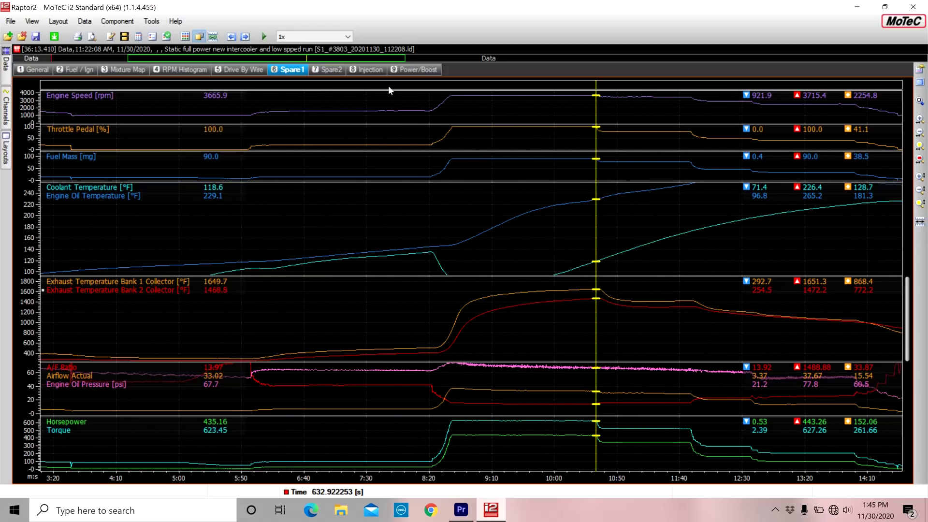
pyautogui.click(370, 70)
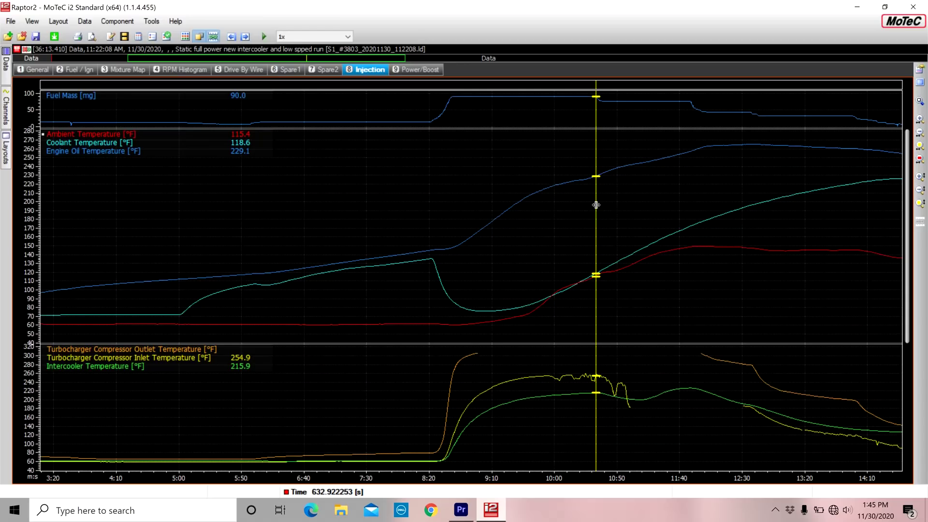
pyautogui.moveTo(597, 205); pyautogui.dragTo(609, 205)
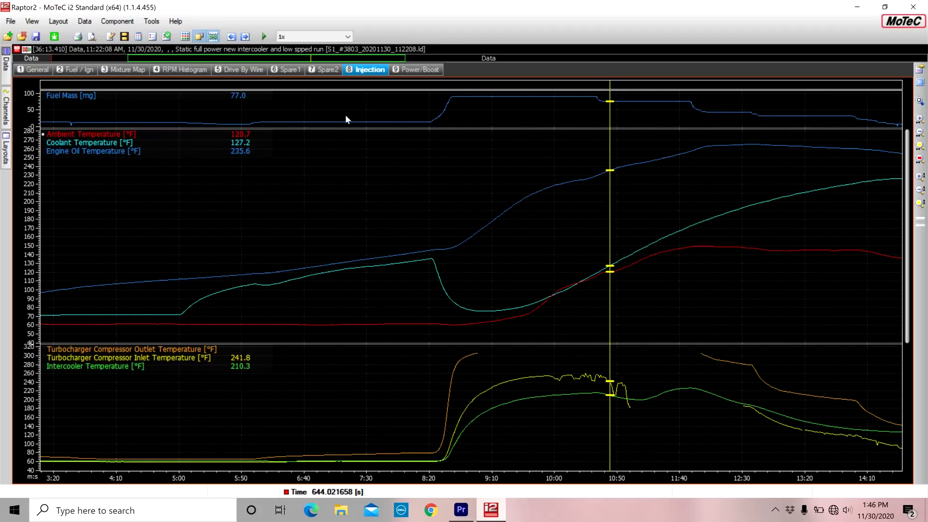
pyautogui.click(287, 70)
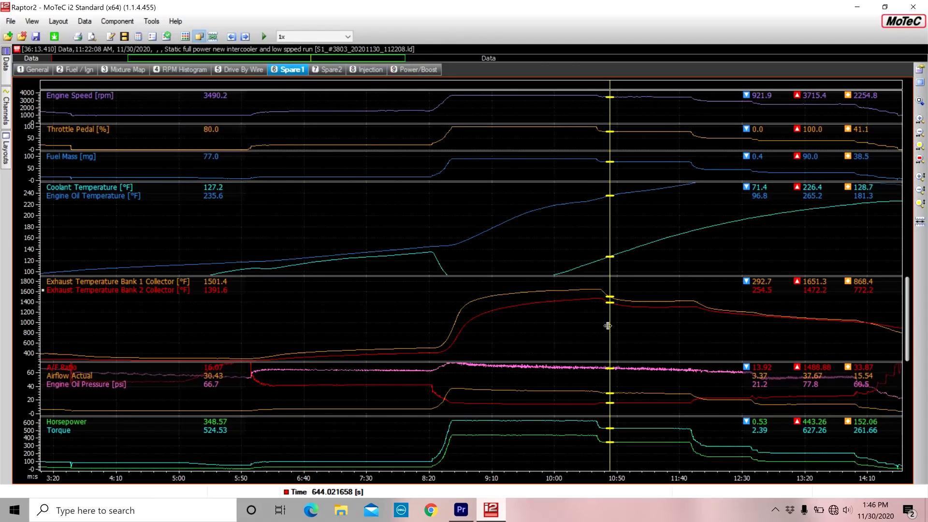
pyautogui.moveTo(607, 325); pyautogui.dragTo(685, 320)
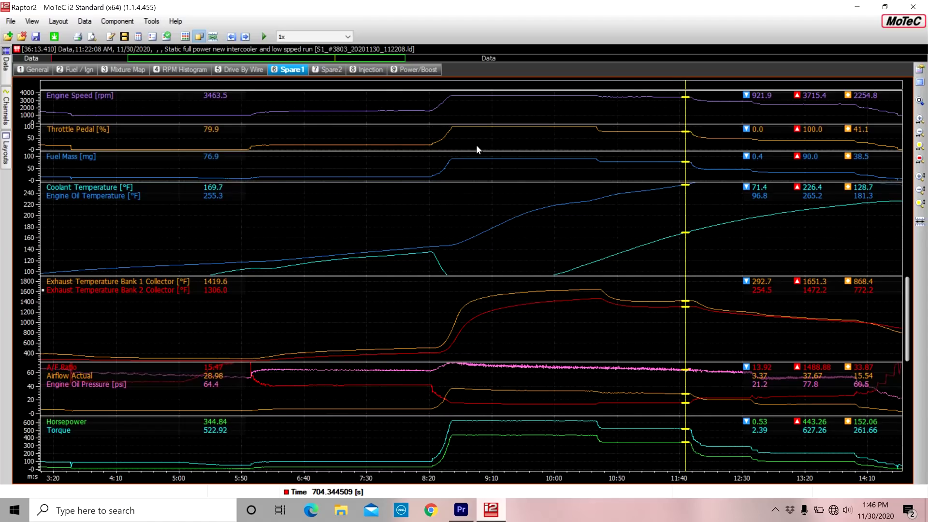
# On the Injection worksheet, move the marker to 765.1 s, then view the Spare2 worksheet
pyautogui.click(370, 70)
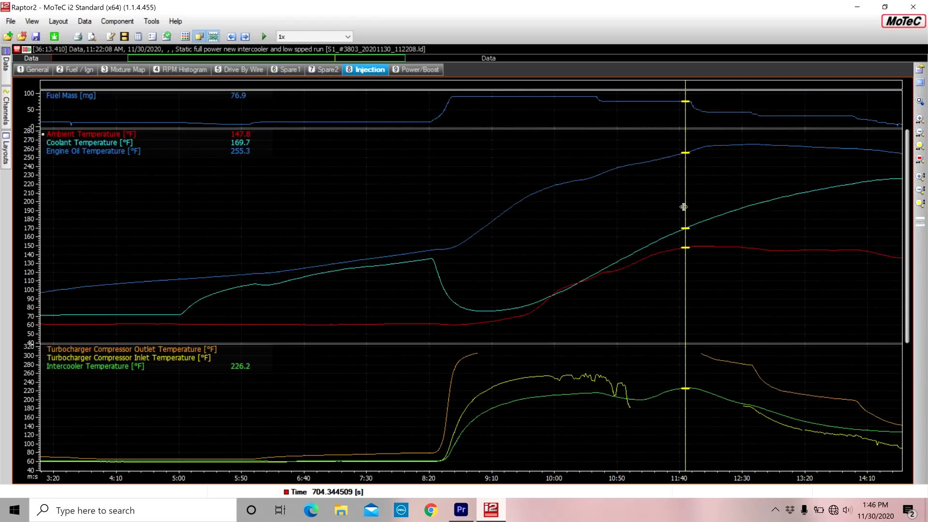
pyautogui.moveTo(687, 200); pyautogui.dragTo(761, 153)
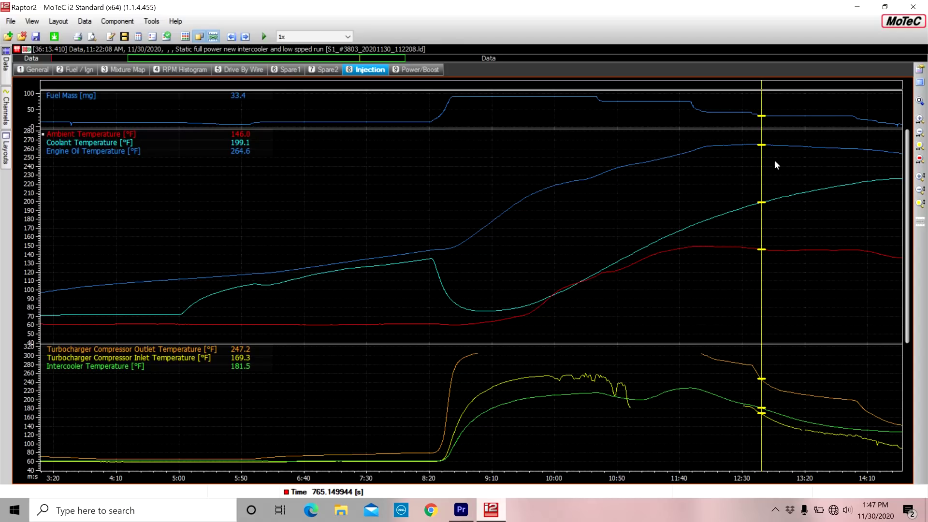
pyautogui.click(336, 71)
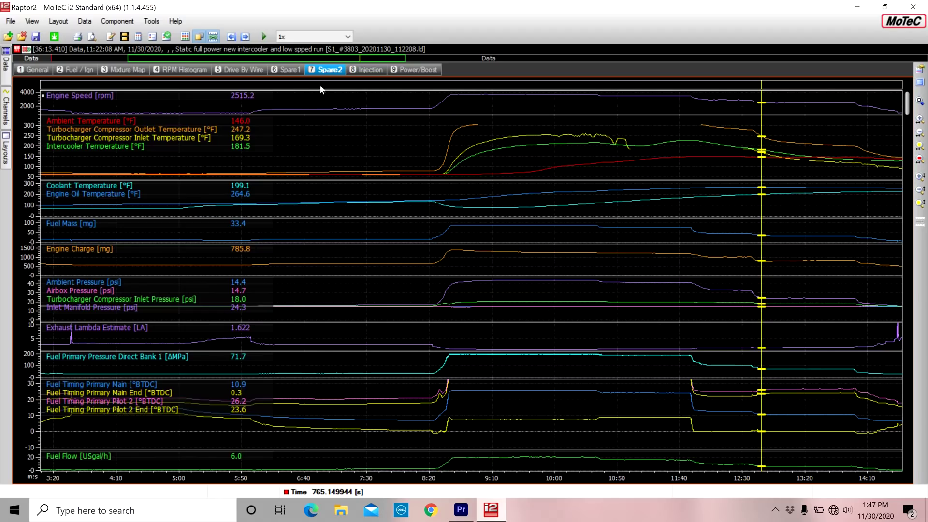
# Back on the Injection worksheet, step the marker from about 761 s on to 855.9 s
pyautogui.click(285, 71)
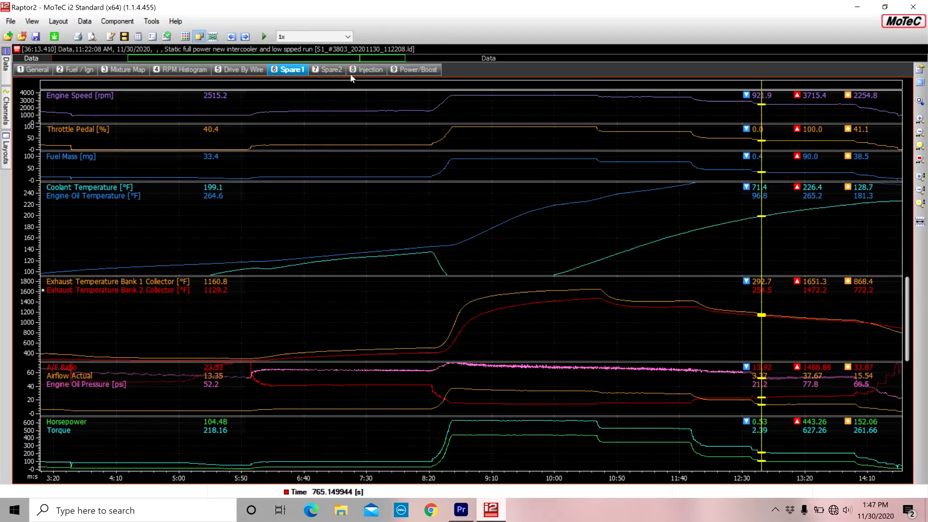
pyautogui.click(365, 71)
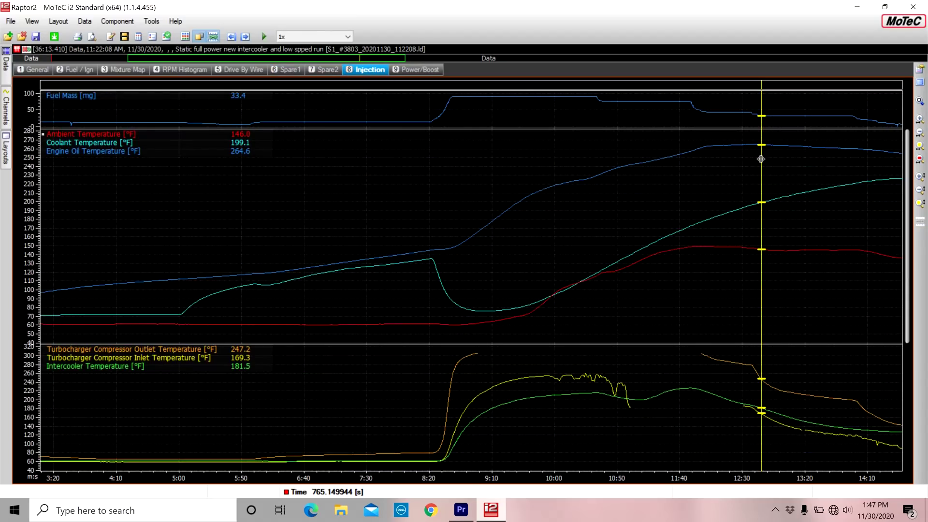
pyautogui.moveTo(761, 160); pyautogui.dragTo(760, 160)
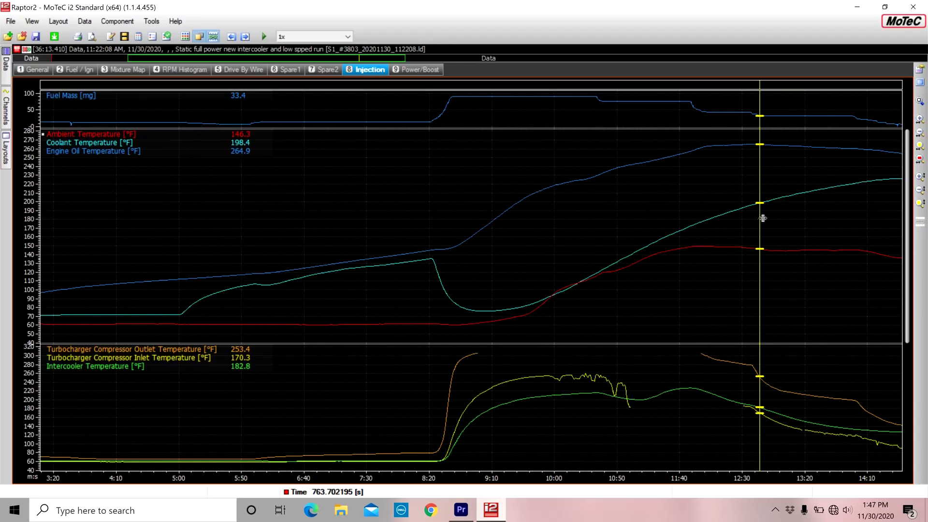
pyautogui.moveTo(760, 220); pyautogui.dragTo(758, 222)
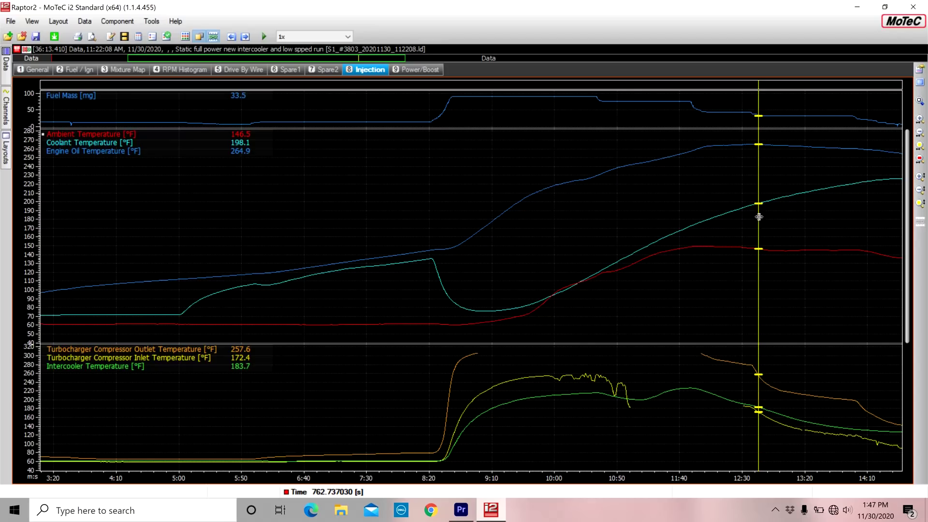
pyautogui.moveTo(759, 216); pyautogui.dragTo(756, 215)
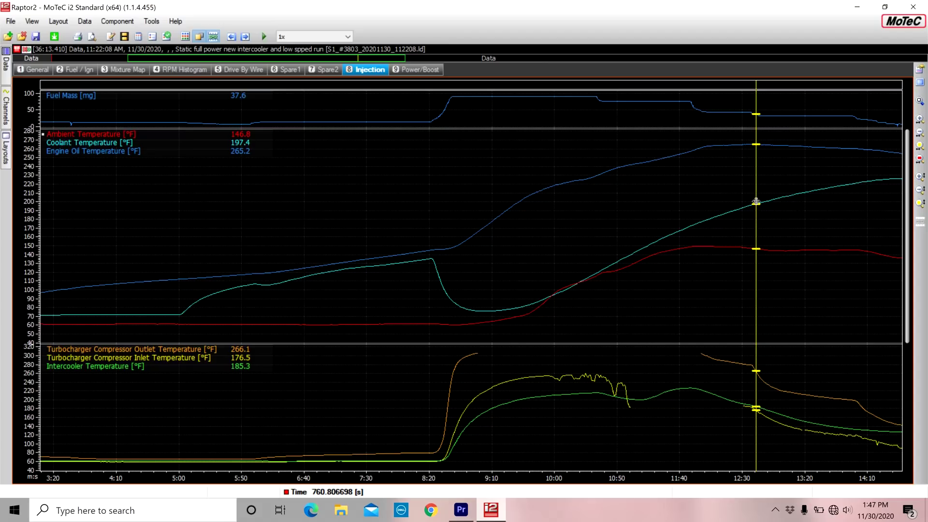
pyautogui.moveTo(760, 228); pyautogui.dragTo(794, 214)
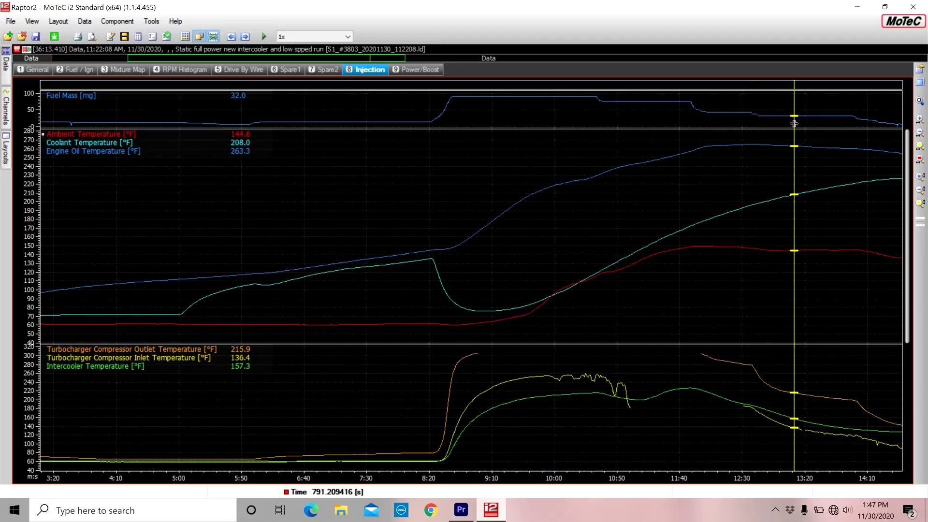
pyautogui.moveTo(794, 124); pyautogui.dragTo(762, 130)
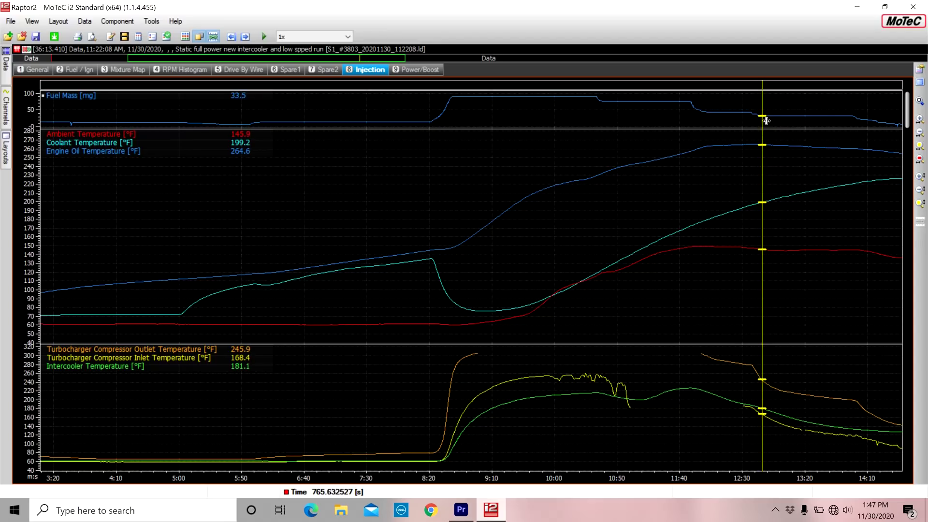
pyautogui.moveTo(763, 161); pyautogui.dragTo(877, 155)
# Zoom the time axis out and settle the marker around 847 s
pyautogui.scroll(-2, 861, 189)
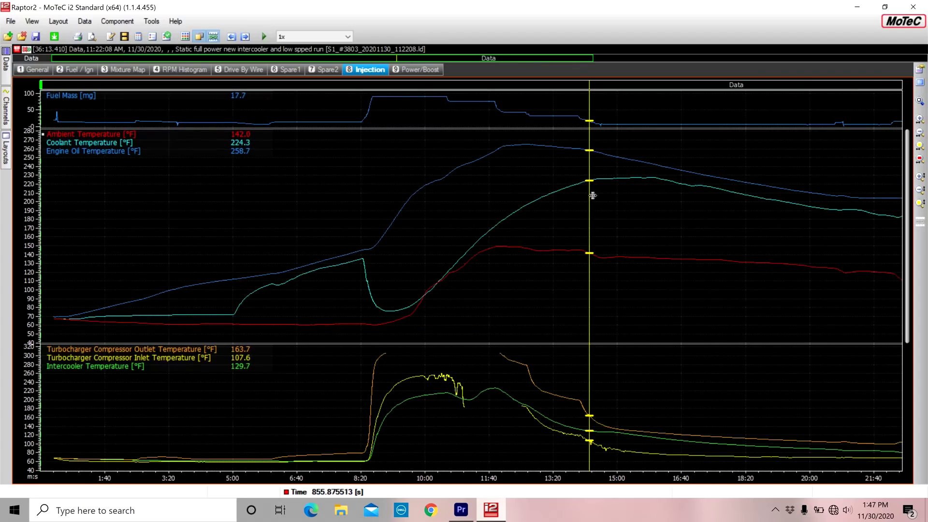
pyautogui.moveTo(589, 196)
pyautogui.mouseDown()
pyautogui.moveTo(602, 187)
pyautogui.moveTo(587, 183)
pyautogui.mouseUp()
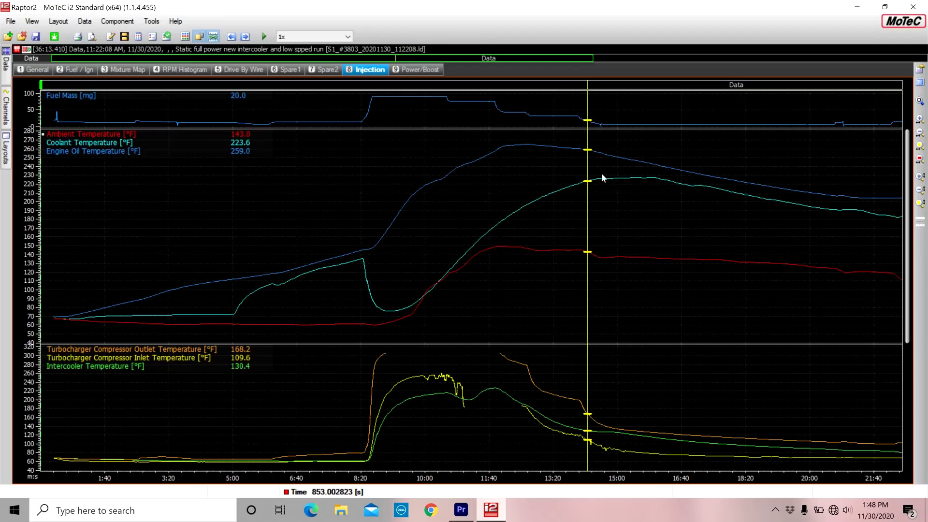
pyautogui.moveTo(587, 148); pyautogui.dragTo(583, 147)
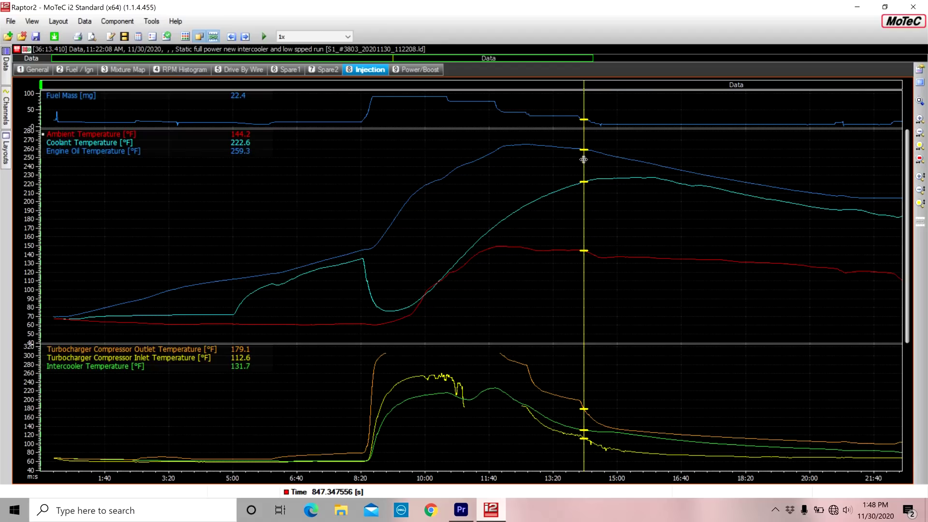
pyautogui.moveTo(583, 160); pyautogui.dragTo(582, 161)
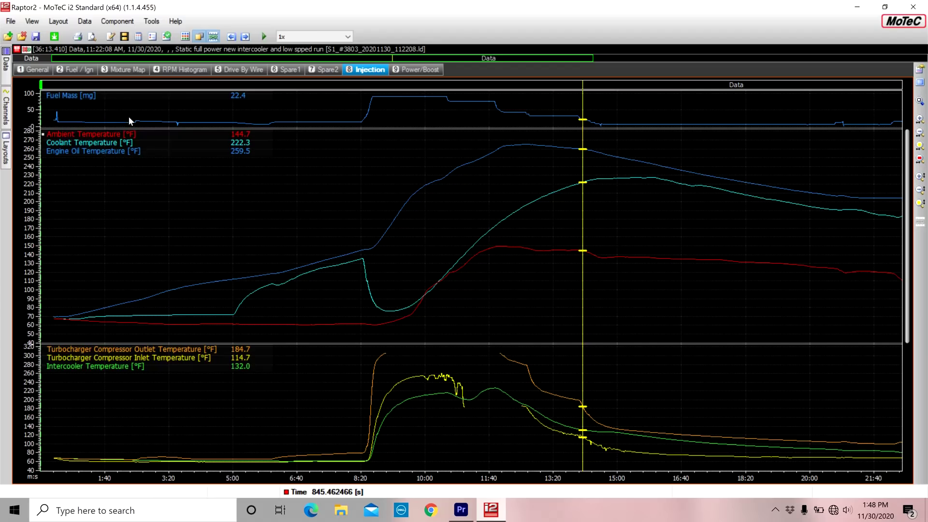
# Zoom out to the full run and sweep the marker through the cooldown, about 18:40–22:00
pyautogui.scroll(-2, 584, 220)
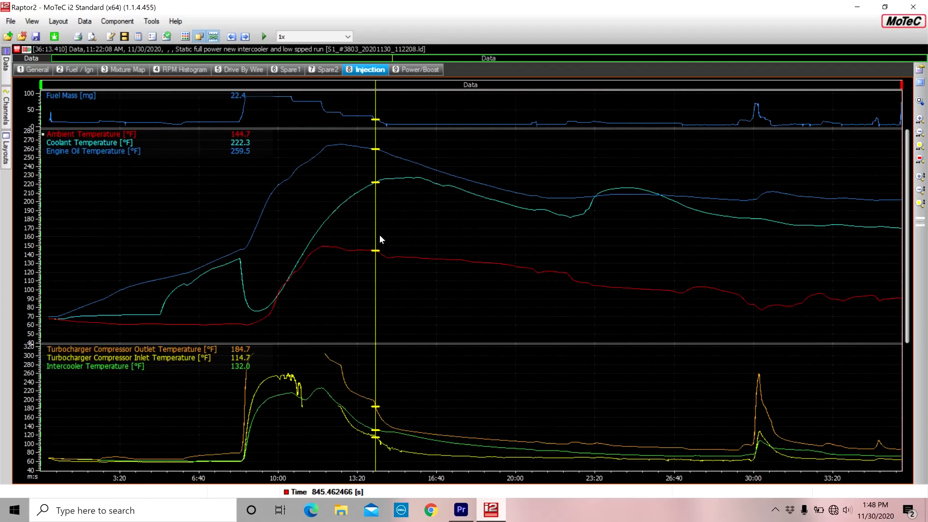
pyautogui.moveTo(376, 220); pyautogui.dragTo(483, 220)
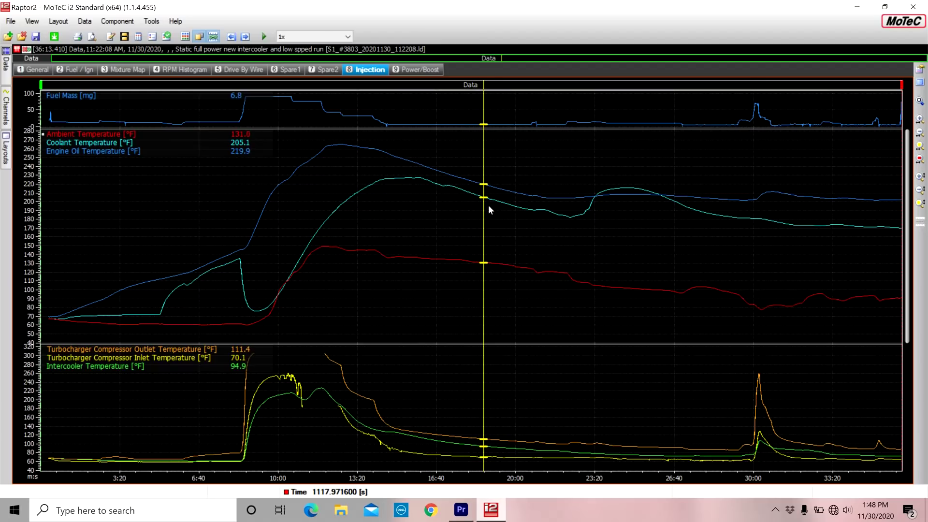
pyautogui.moveTo(484, 239); pyautogui.dragTo(532, 244)
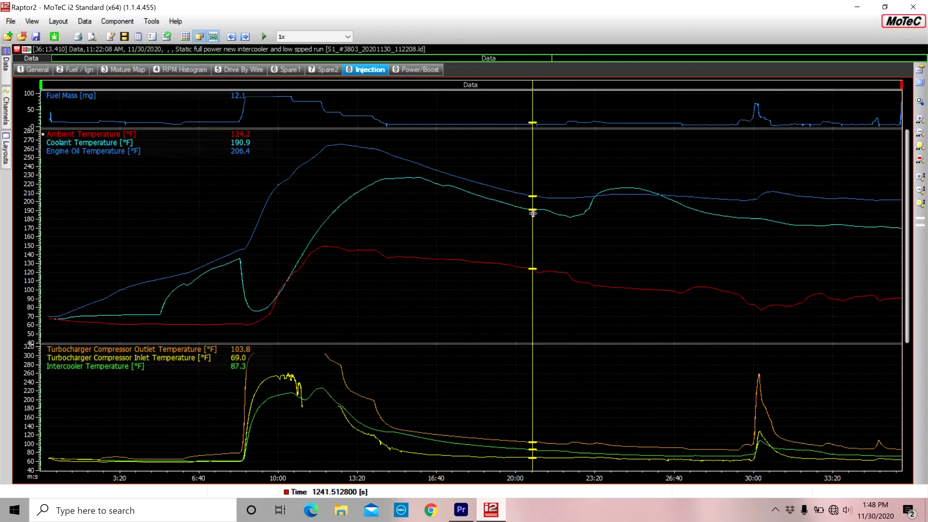
pyautogui.moveTo(532, 215); pyautogui.dragTo(554, 215)
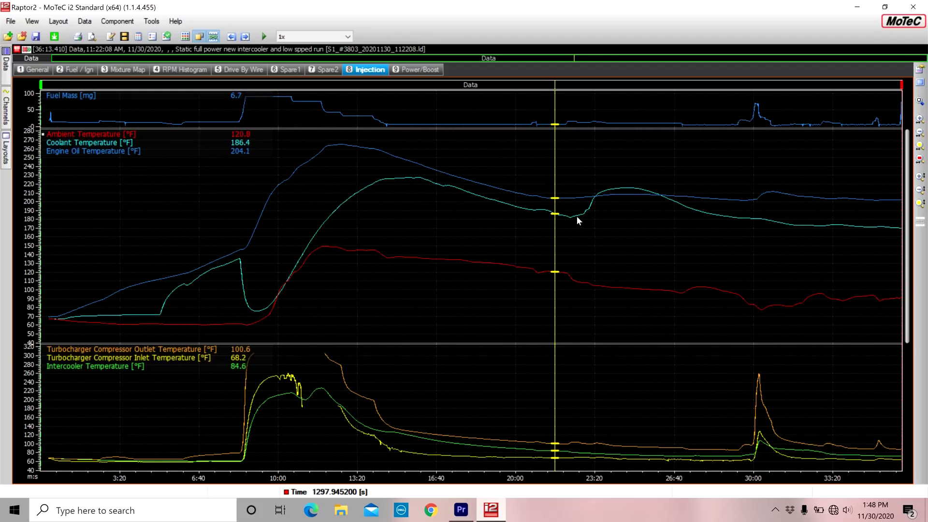
pyautogui.moveTo(555, 221); pyautogui.dragTo(671, 207)
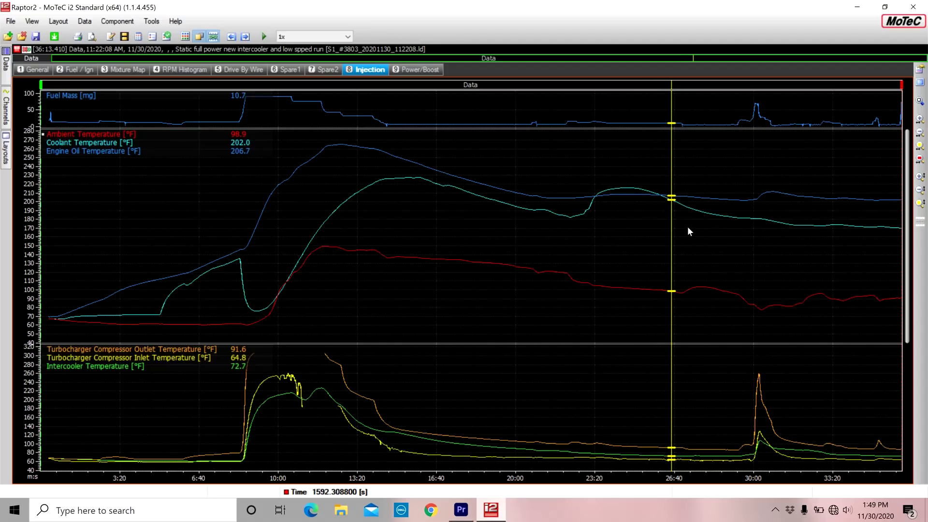
# Place the marker on the fuel and compressor-outlet spike near 30:00, at 1807.4 s
pyautogui.moveTo(672, 213); pyautogui.dragTo(750, 246)
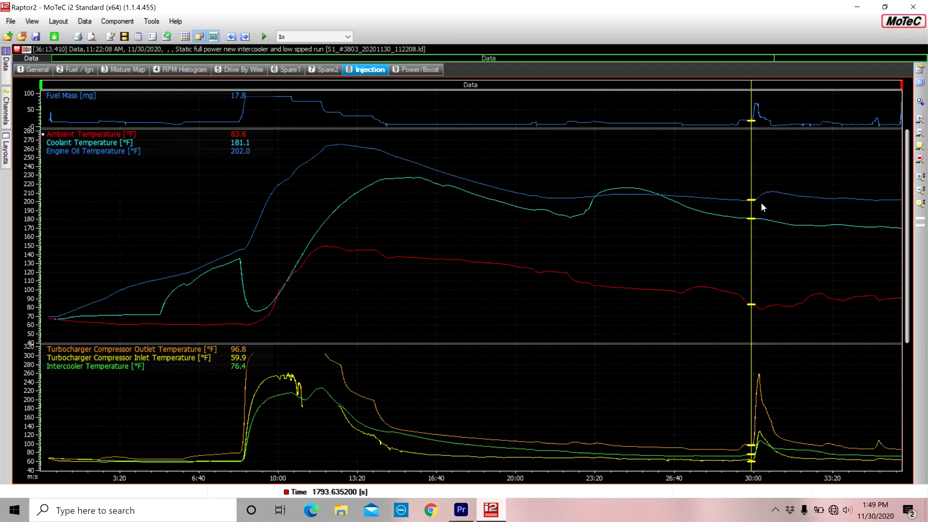
pyautogui.moveTo(750, 136); pyautogui.dragTo(759, 134)
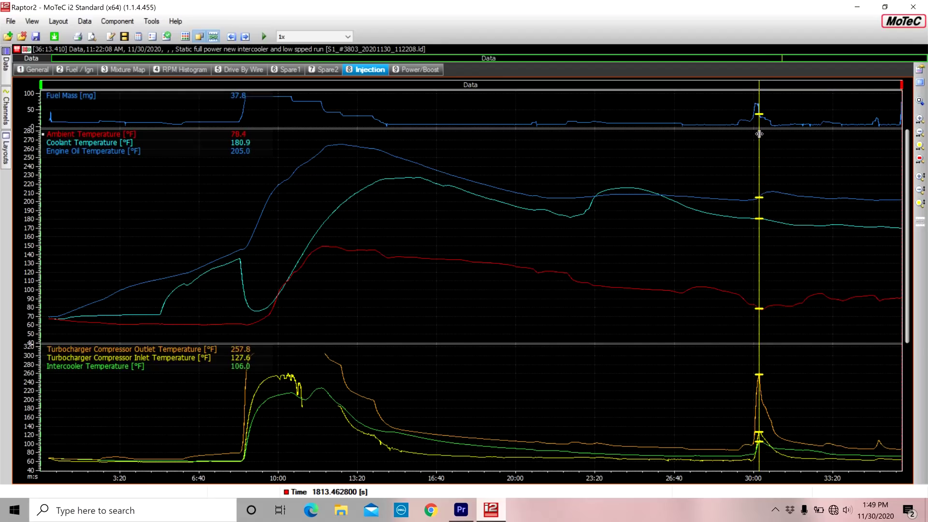
pyautogui.click(756, 145)
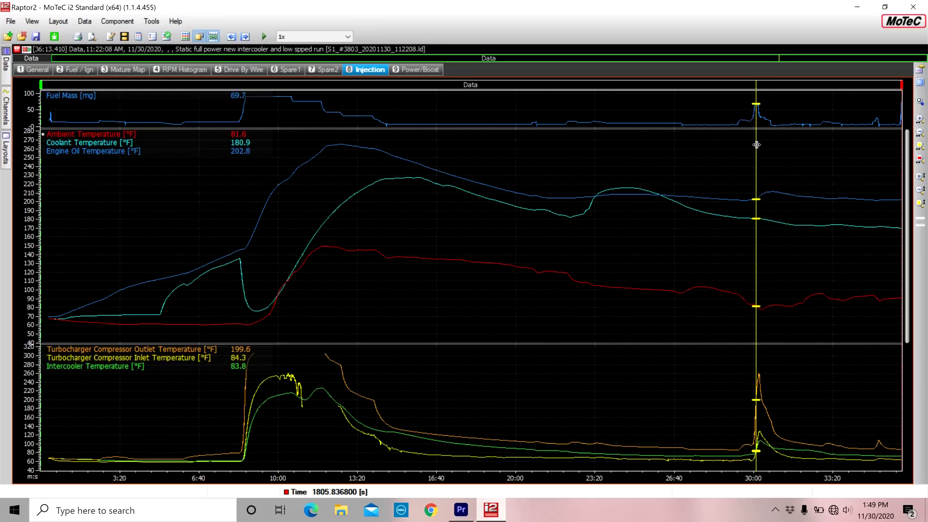
pyautogui.press('Right')
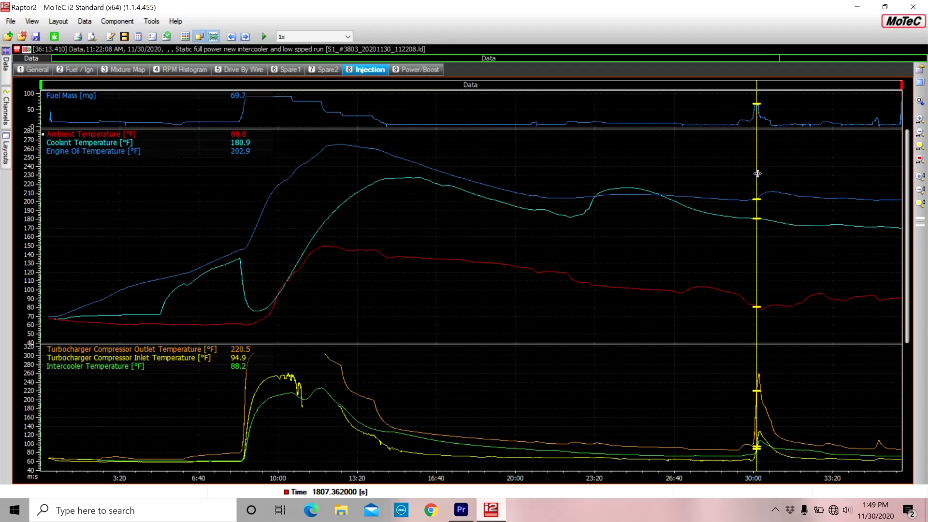
# Zoom in on about 21:40–35:50 and move the marker past the spike to 1896.1 s
pyautogui.scroll(3, 781, 206)
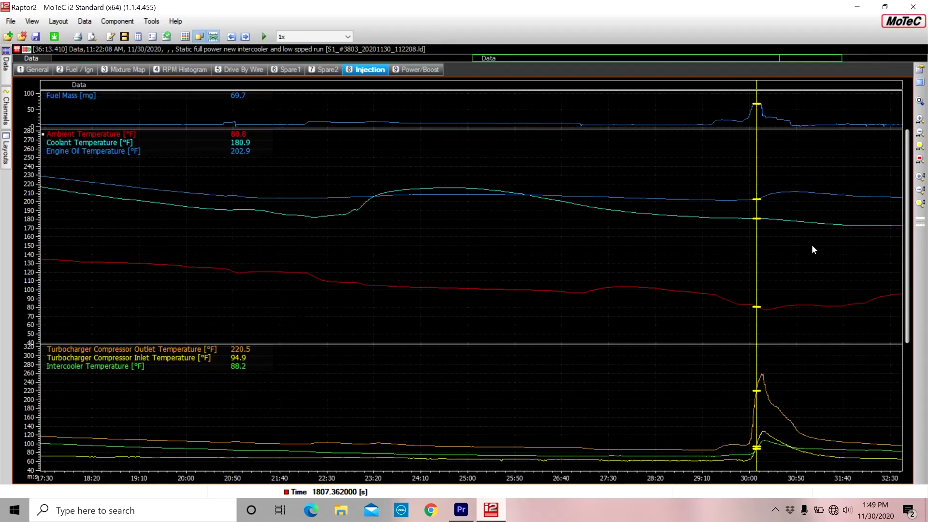
pyautogui.hotkey('ctrl', 'Right')
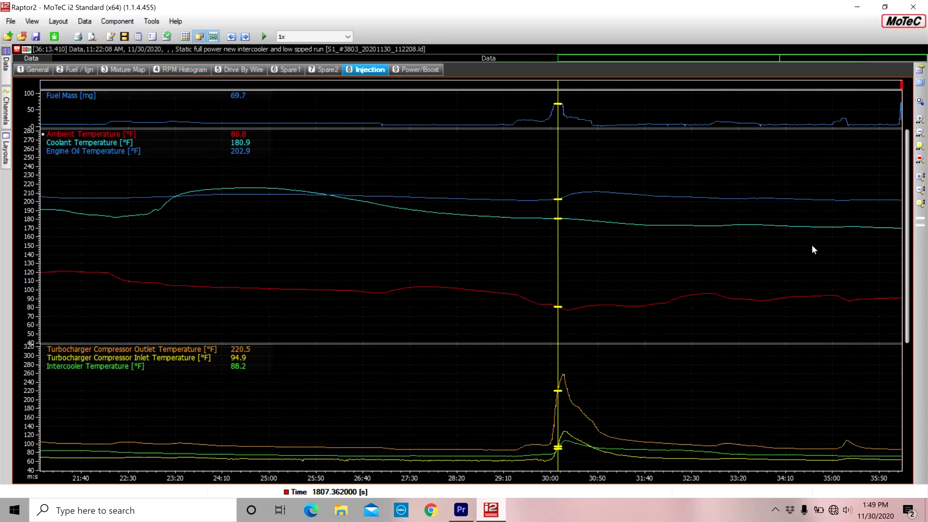
pyautogui.moveTo(558, 230); pyautogui.dragTo(558, 229)
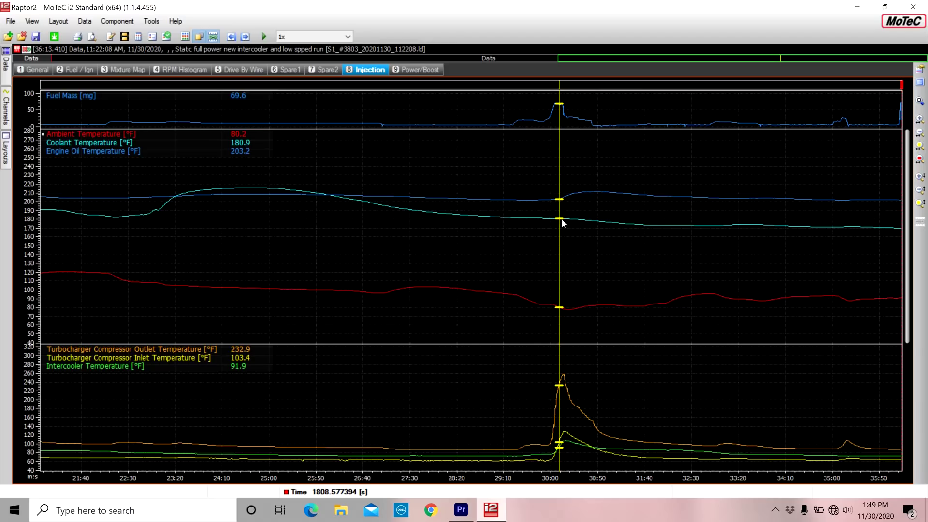
pyautogui.moveTo(559, 227)
pyautogui.mouseDown()
pyautogui.moveTo(646, 224)
pyautogui.moveTo(567, 220)
pyautogui.moveTo(644, 220)
pyautogui.moveTo(568, 221)
pyautogui.moveTo(637, 222)
pyautogui.moveTo(575, 227)
pyautogui.mouseUp()
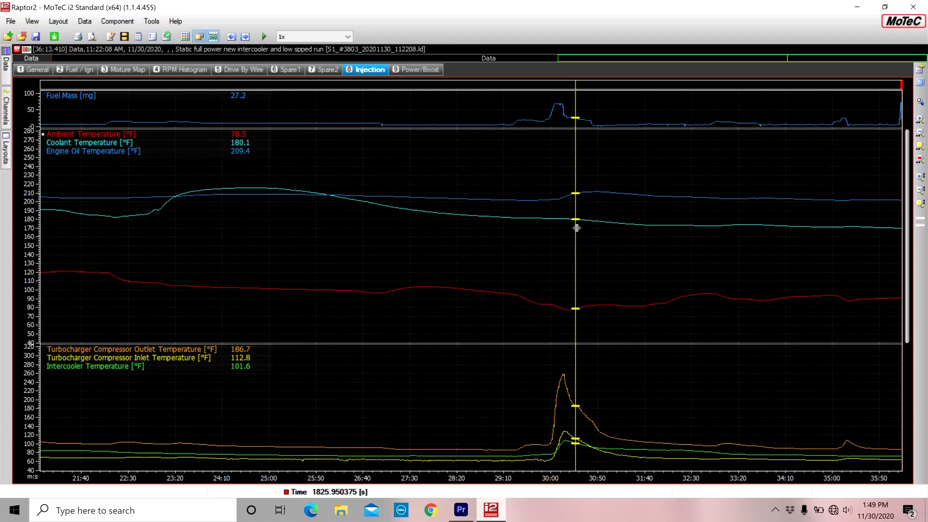
pyautogui.moveTo(575, 224); pyautogui.dragTo(641, 225)
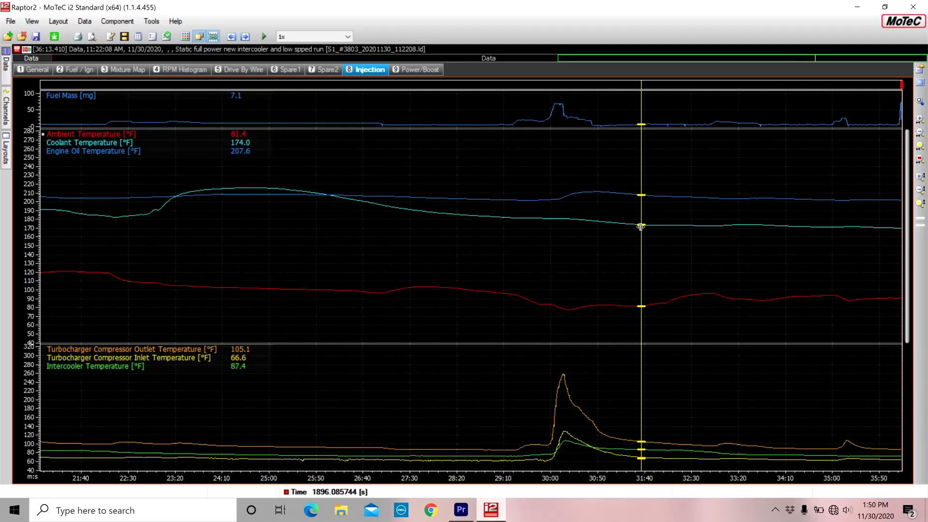
# From the Data panel, overlay the 10/7/2020 First Full Flight log and set its offset to 80 s
pyautogui.scroll(-5, 399, 219)
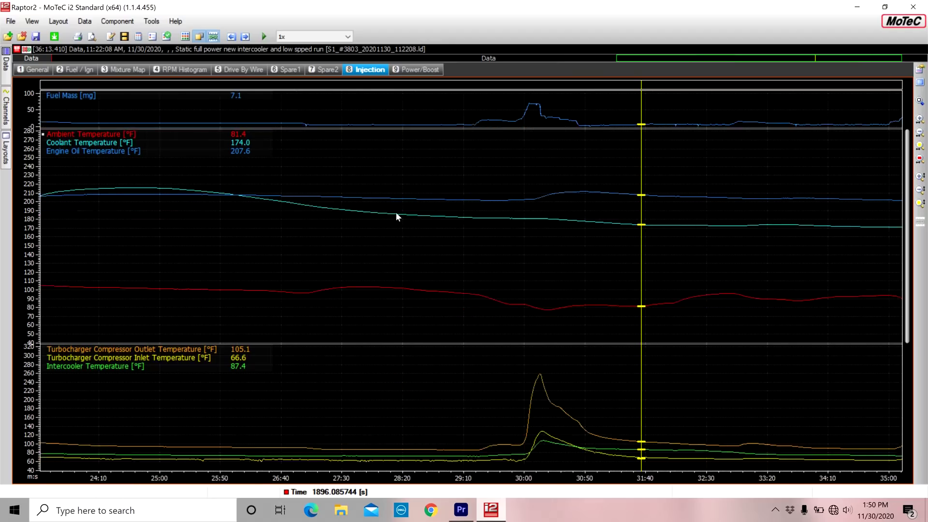
pyautogui.click(7, 67)
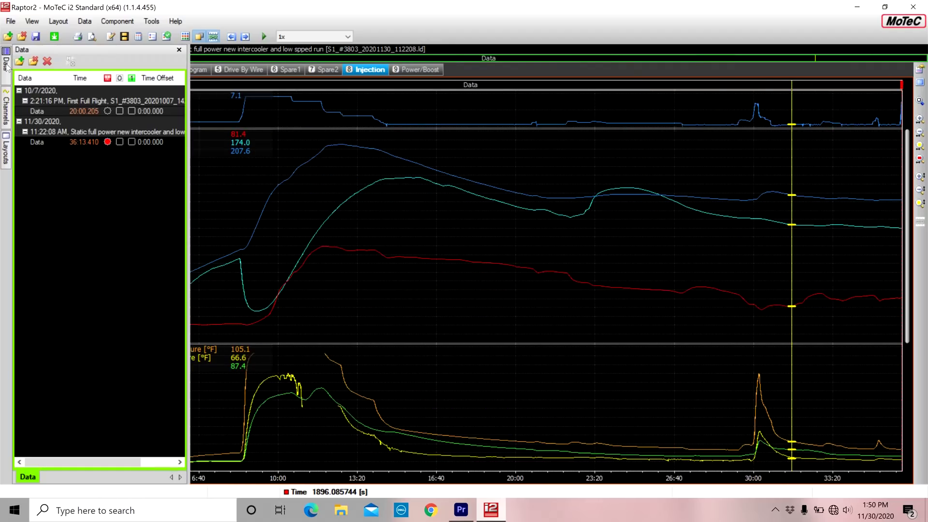
pyautogui.click(119, 111)
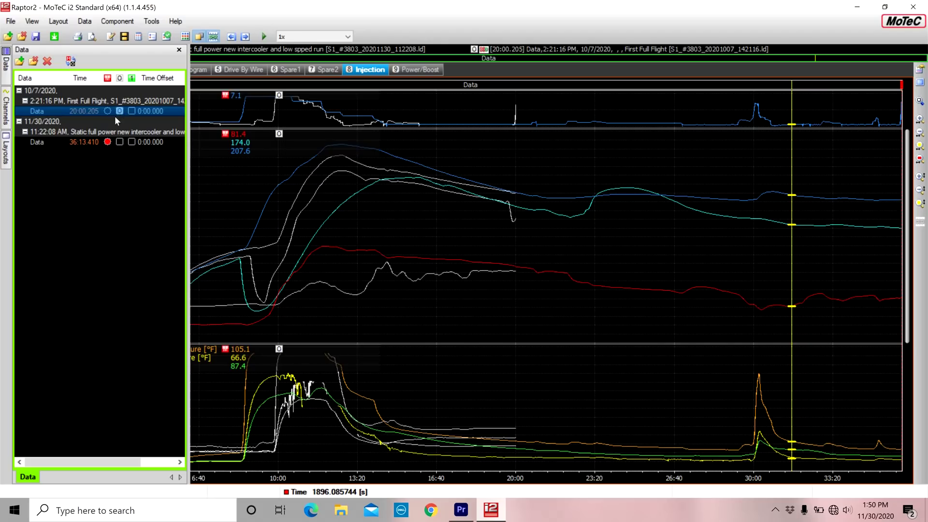
pyautogui.rightClick(36, 110)
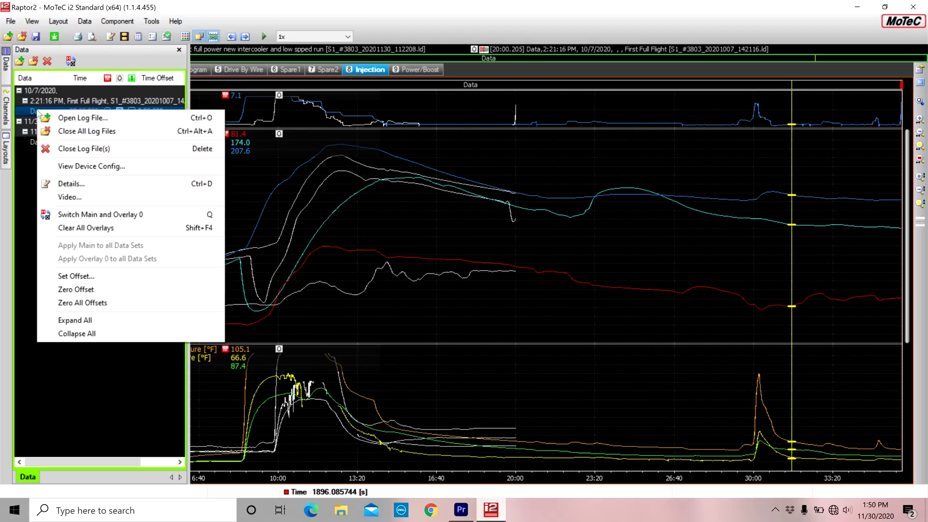
pyautogui.click(107, 276)
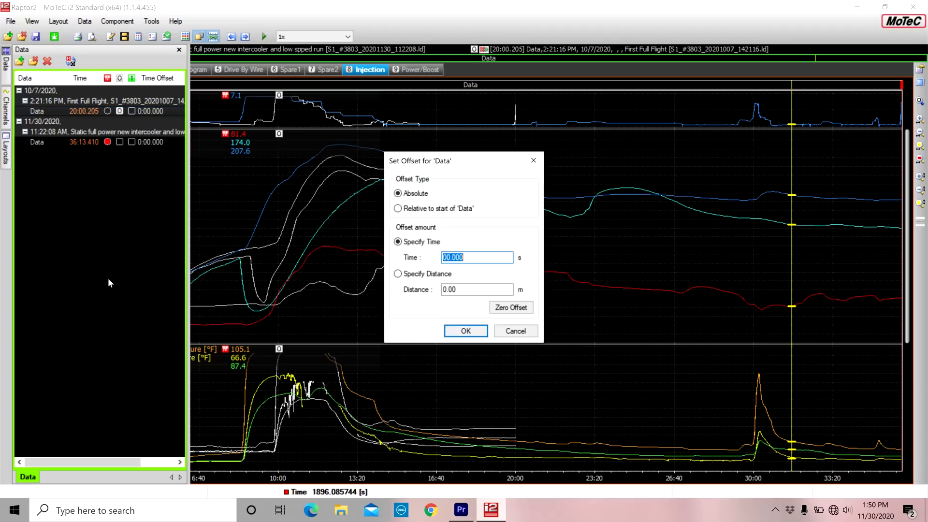
pyautogui.write('80')
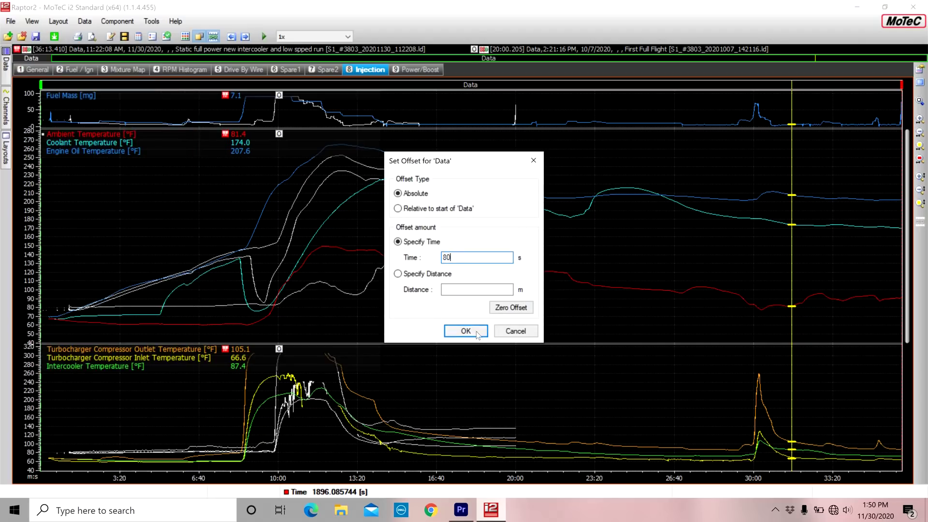
pyautogui.click(476, 332)
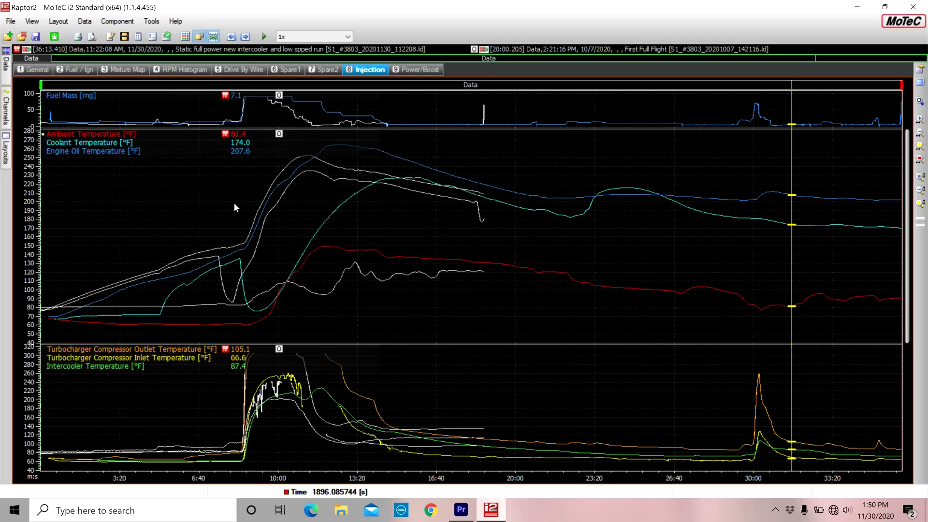
# Zoom in, place the cursor near 24:27, and pan back to show about 3:20–18:20
pyautogui.scroll(3, 269, 195)
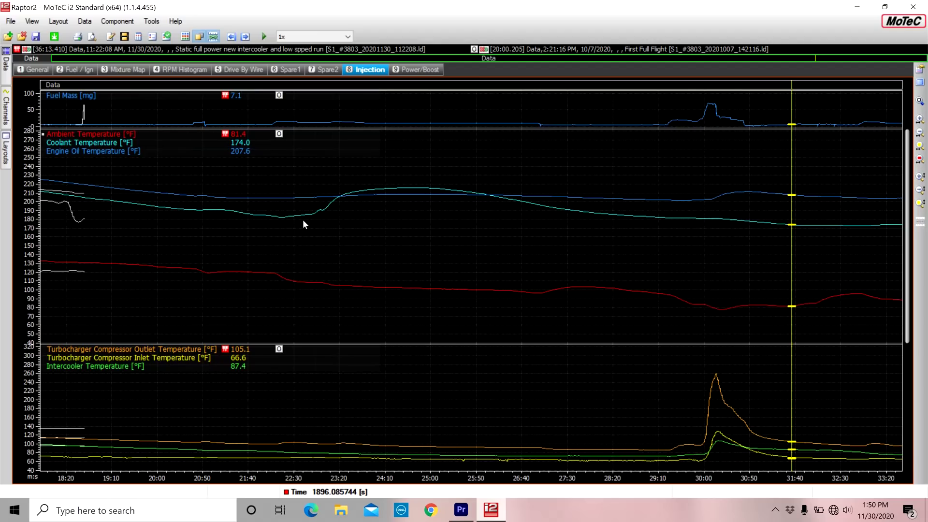
pyautogui.click(400, 288)
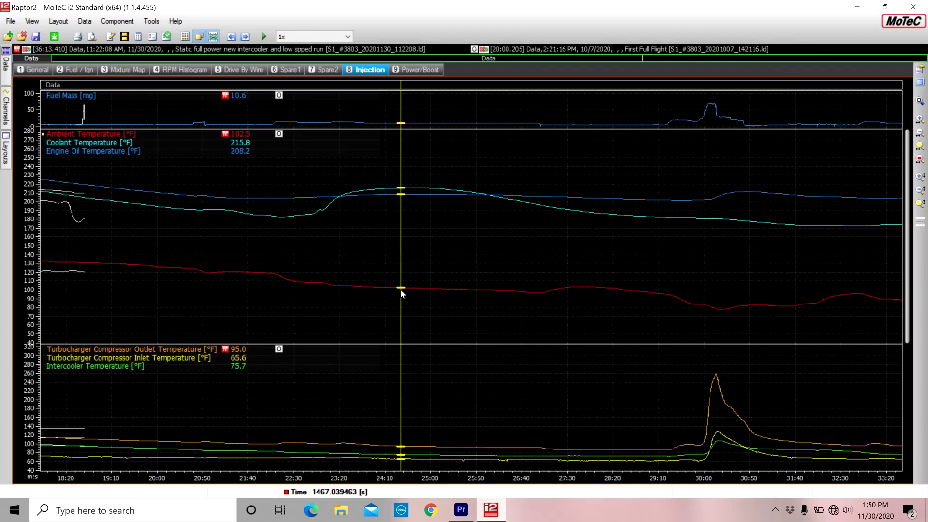
pyautogui.hscroll(-1, 400, 289)
pyautogui.hscroll(-8, 400, 289)
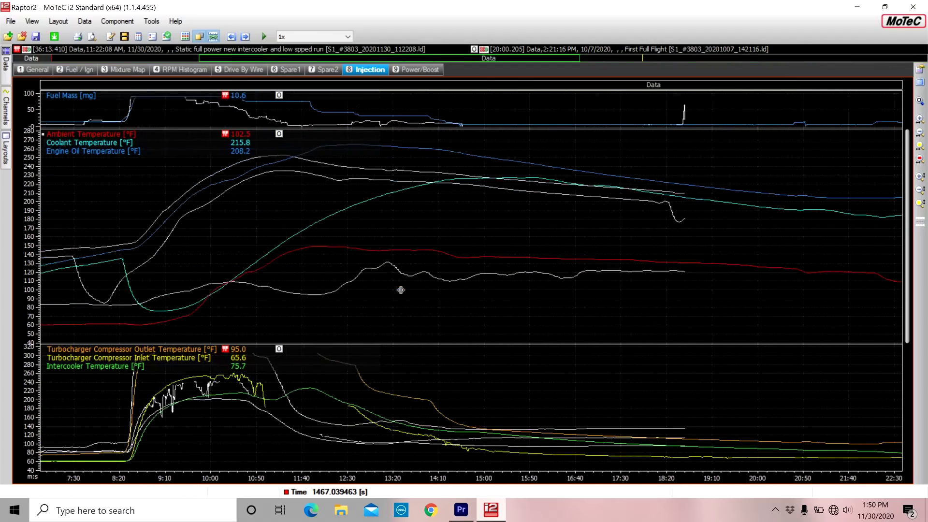
pyautogui.hscroll(-2, 400, 288)
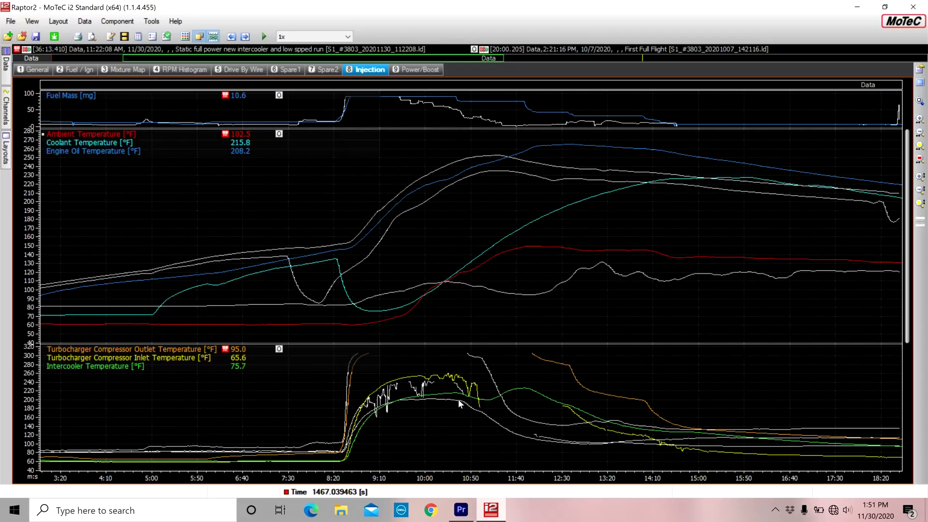
# Place the marker at the 8:30 full-power rise, then move it to 704.9 s to compare both logs
pyautogui.click(344, 117)
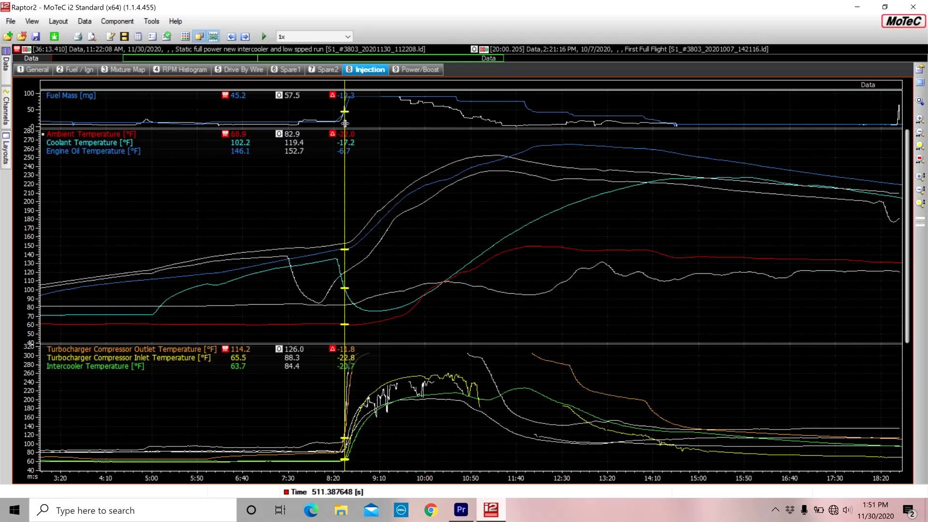
pyautogui.moveTo(344, 124); pyautogui.dragTo(521, 107)
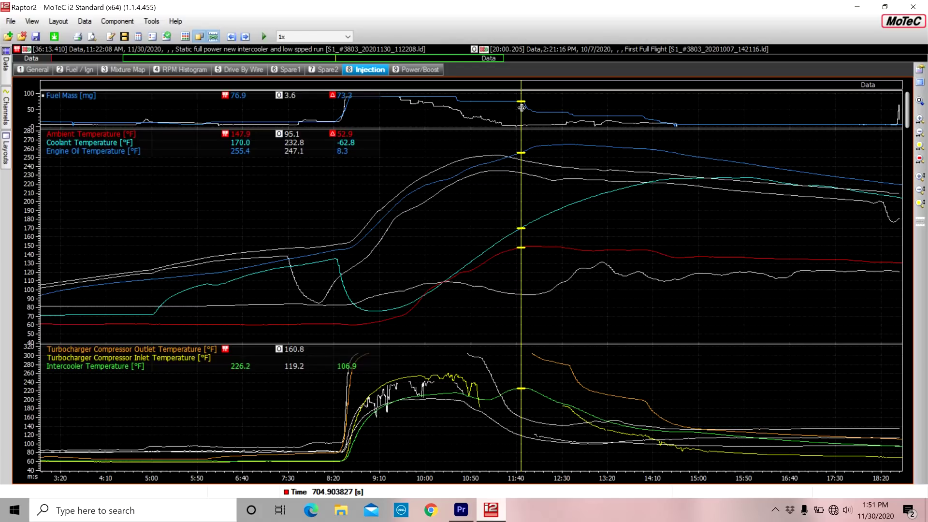